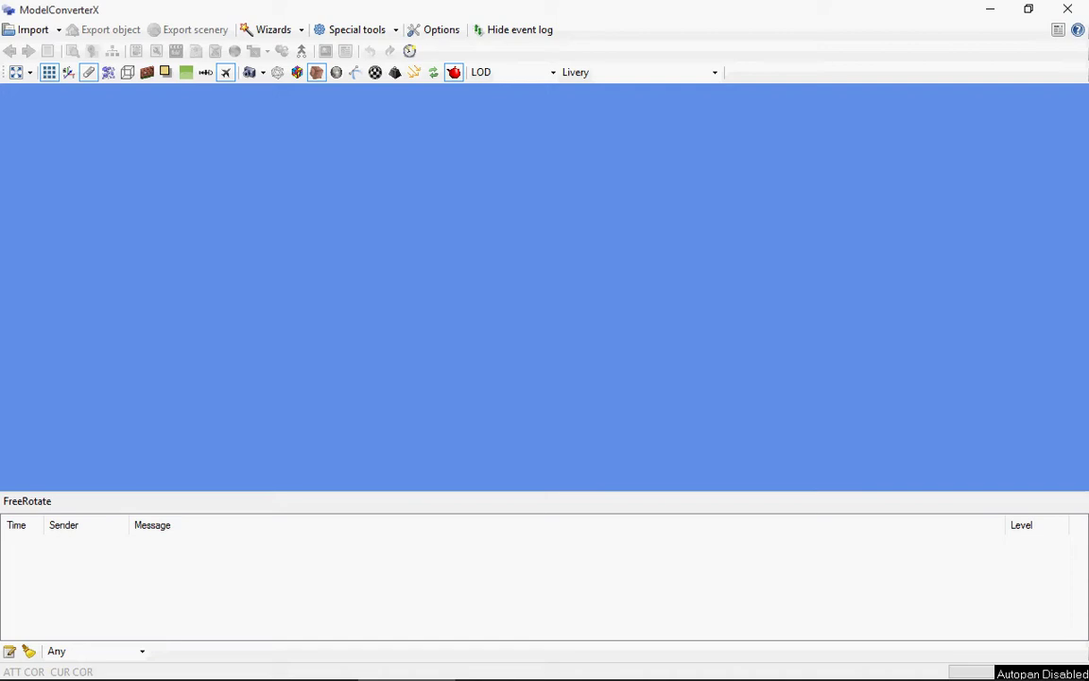
- Import the FSX_MD_83 aircraft.cfg from the recently opened files
left_click(57, 29)
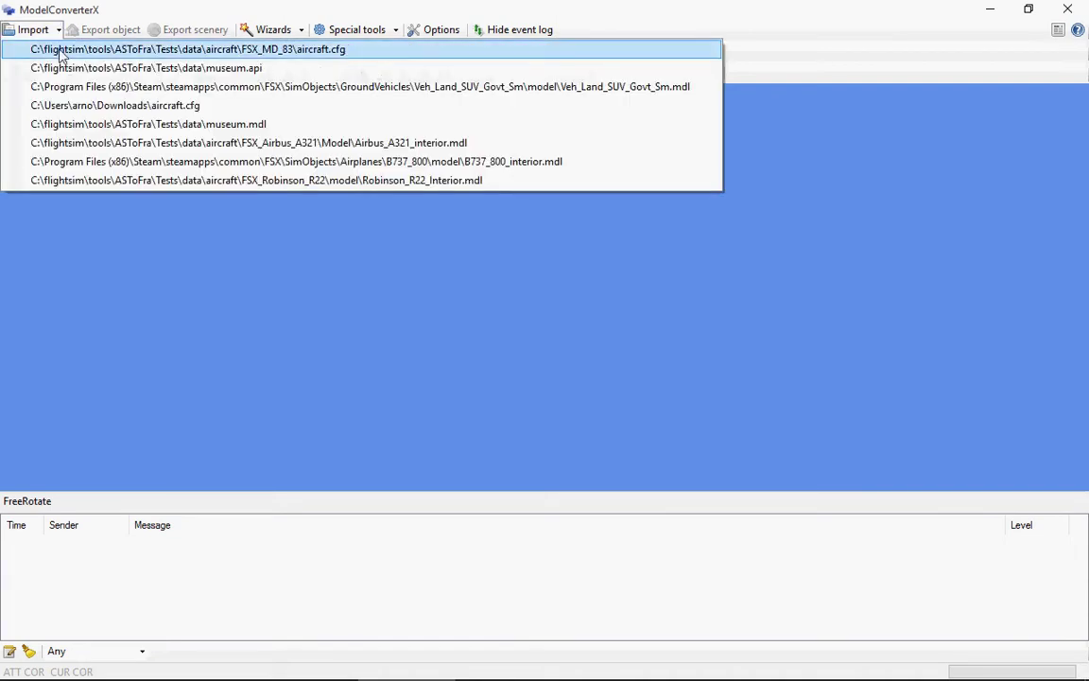
left_click(60, 51)
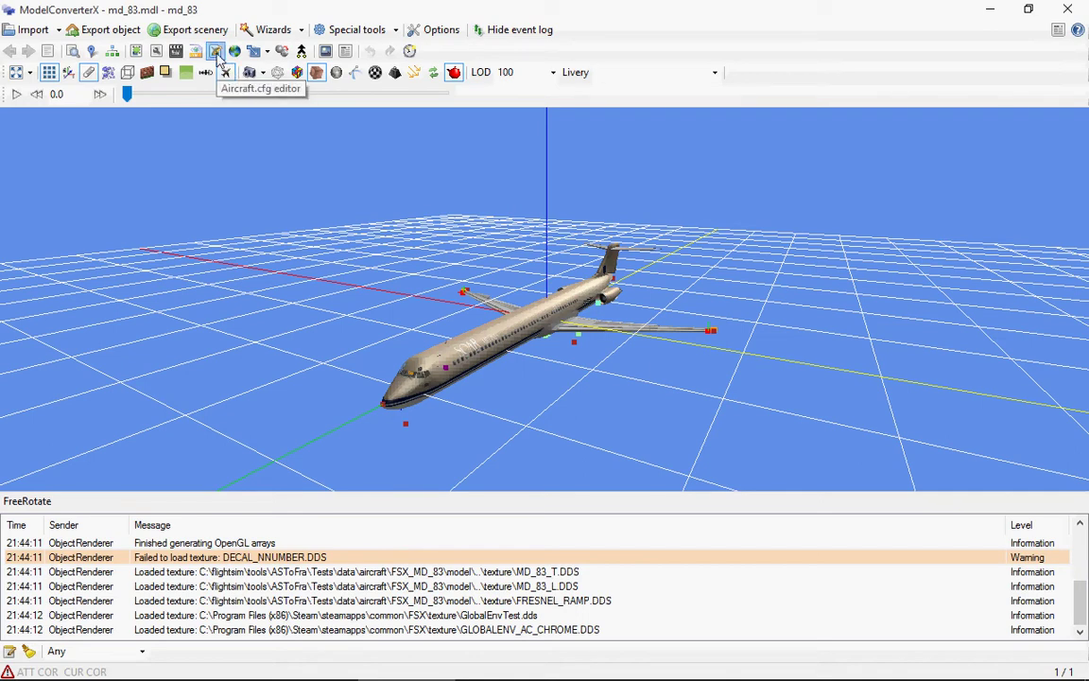
- Open the aircraft's configuration in the Aircraft.cfg editor and tile the editor side by side with the model window
left_click(216, 52)
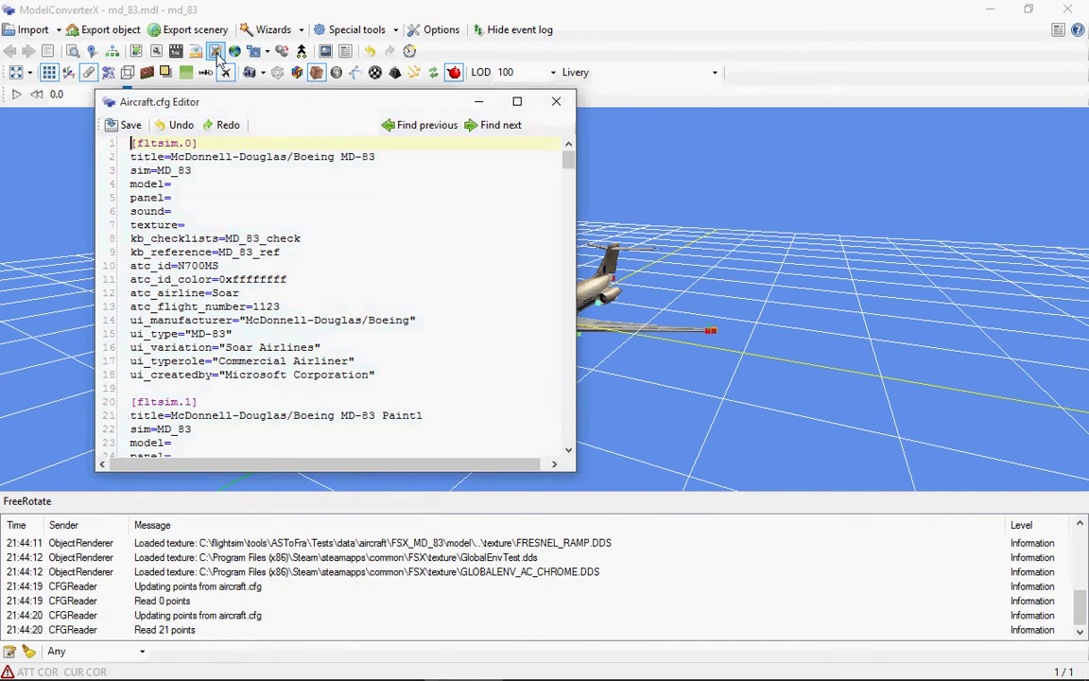
key("super+Left")
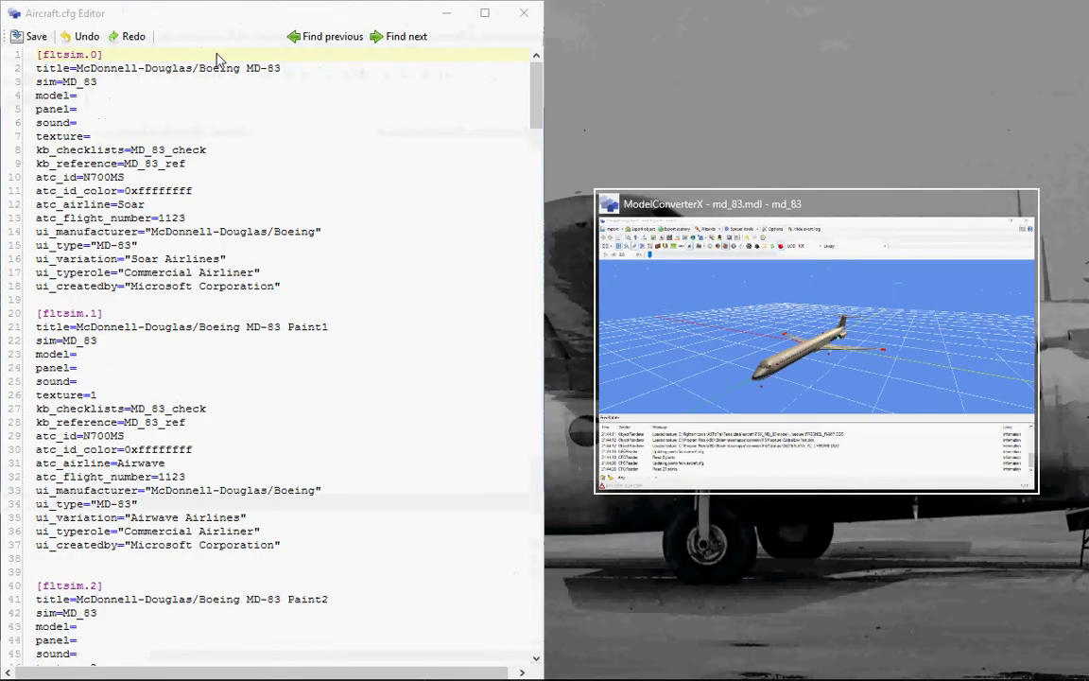
key("Return")
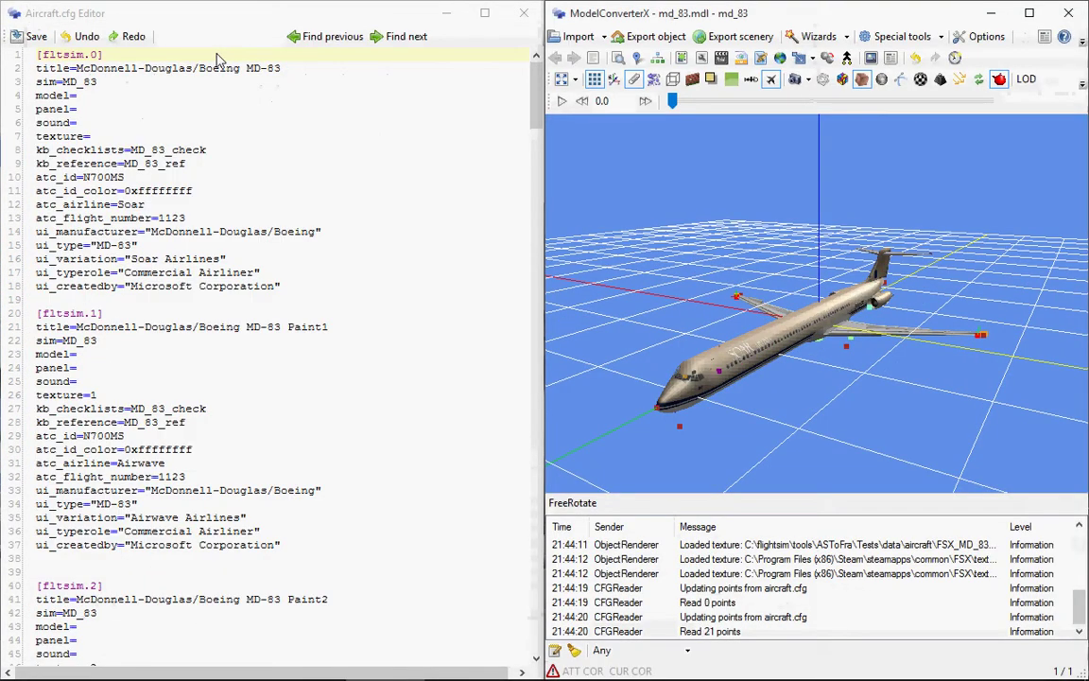
left_click(31, 42)
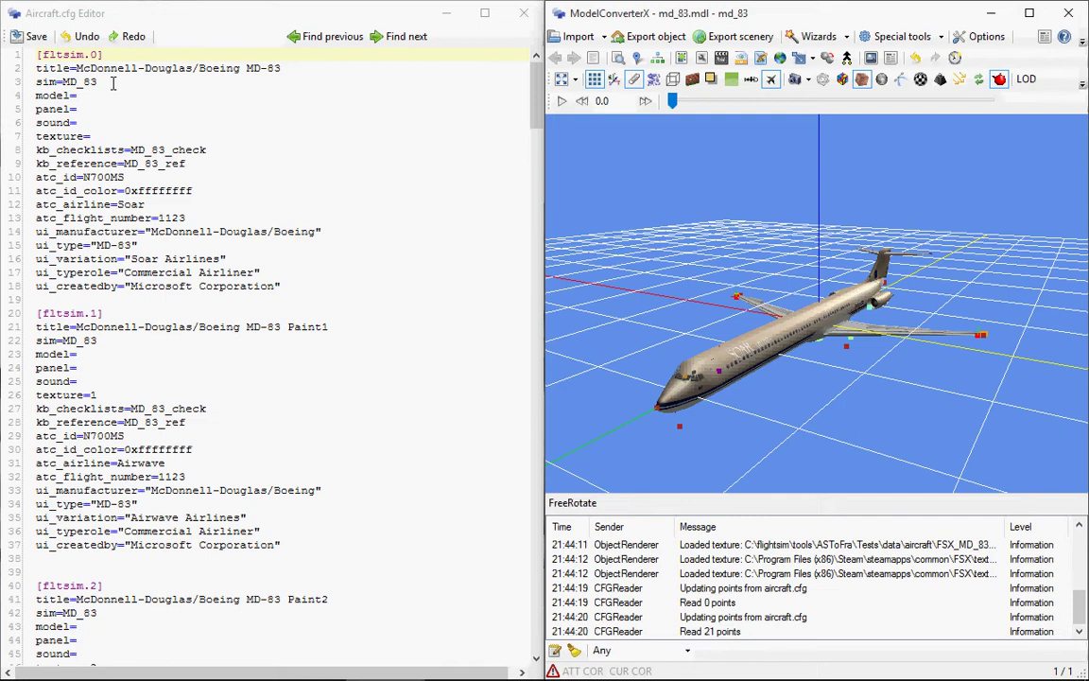
- Search the configuration for "point" and go through the matches into the contact_points section
left_click(199, 35)
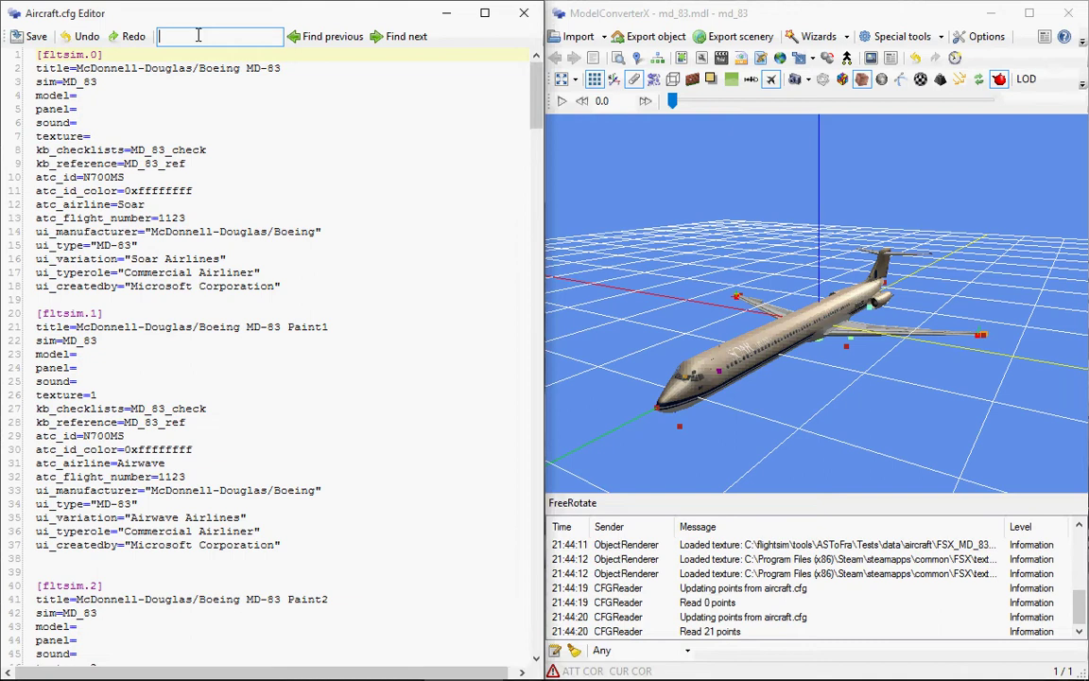
type("point")
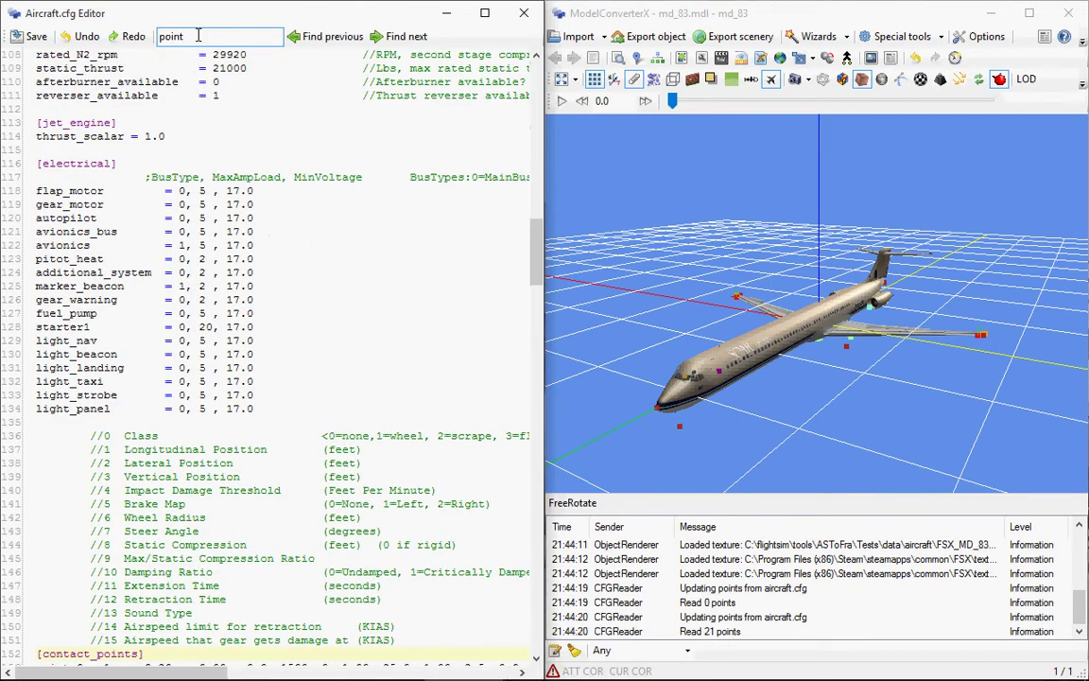
left_click(407, 36)
left_click(407, 36)
left_click(406, 36)
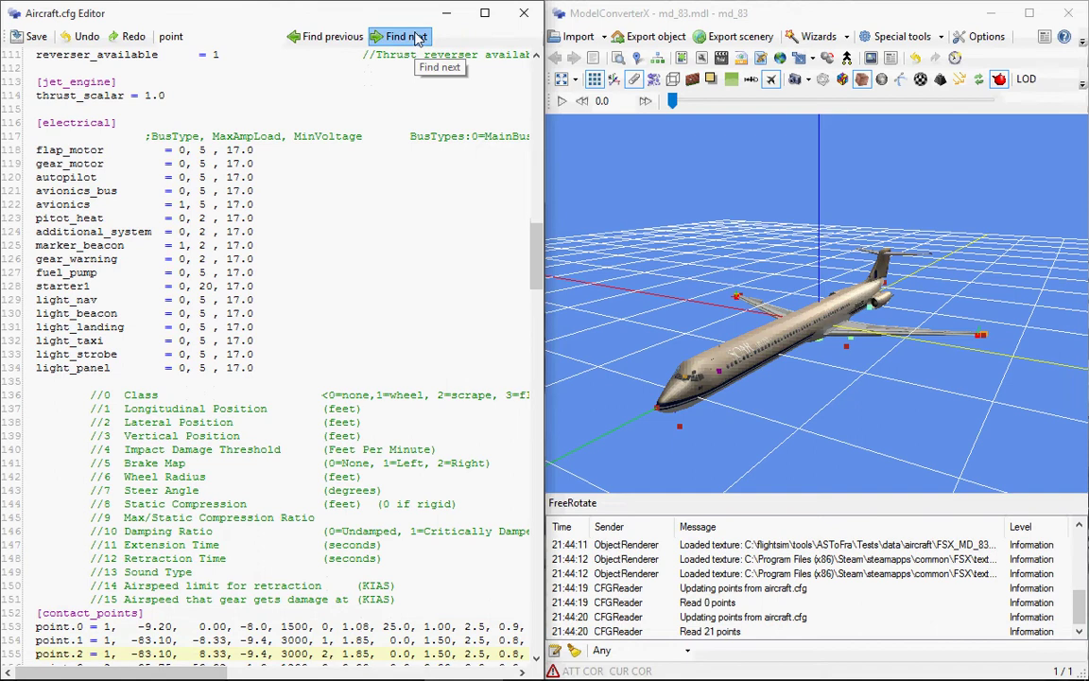
left_click(417, 38)
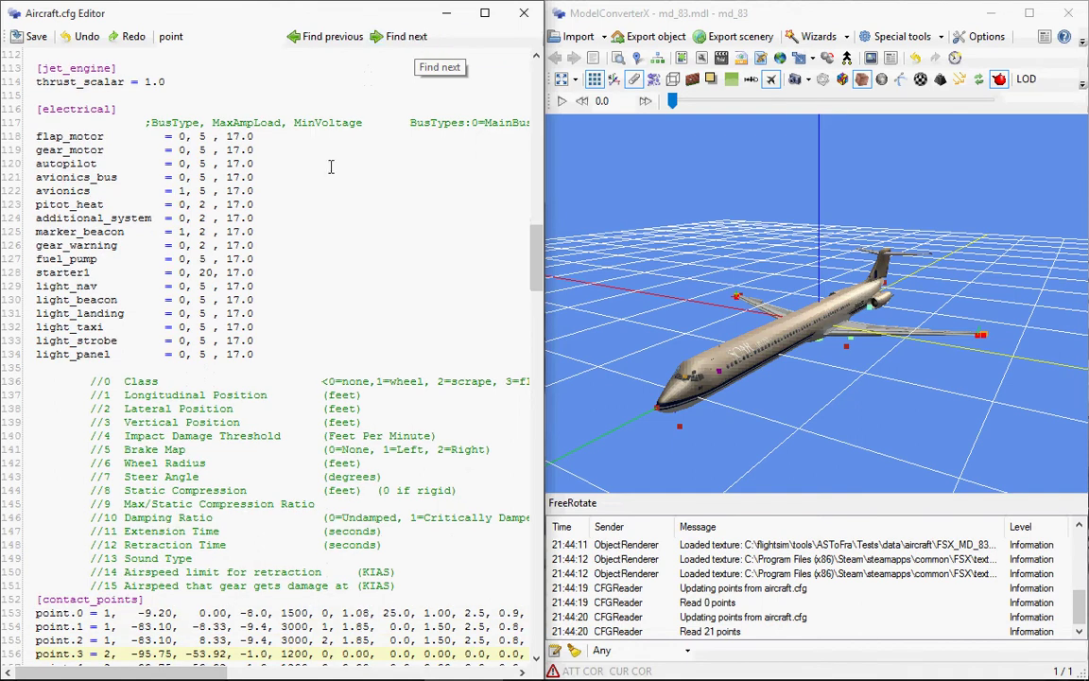
- Go through the first contact point entries, starting at point.0, to examine which marker each one highlights on the model
left_click(68, 613)
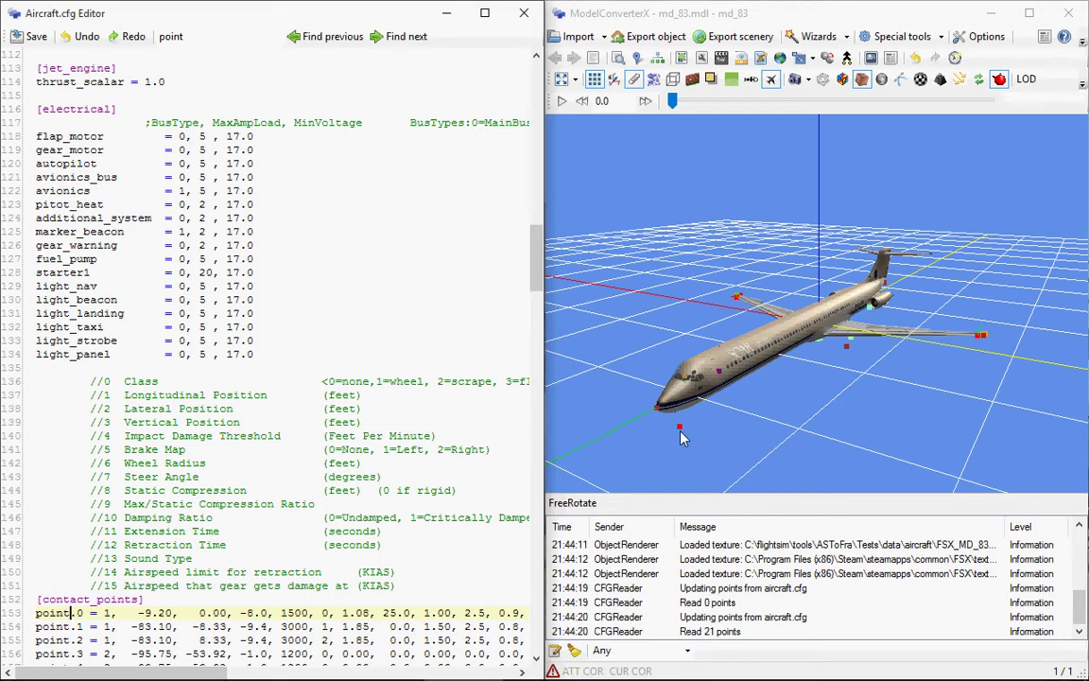
key("Down")
key("Down")
key("Down")
key("Down")
key("Down")
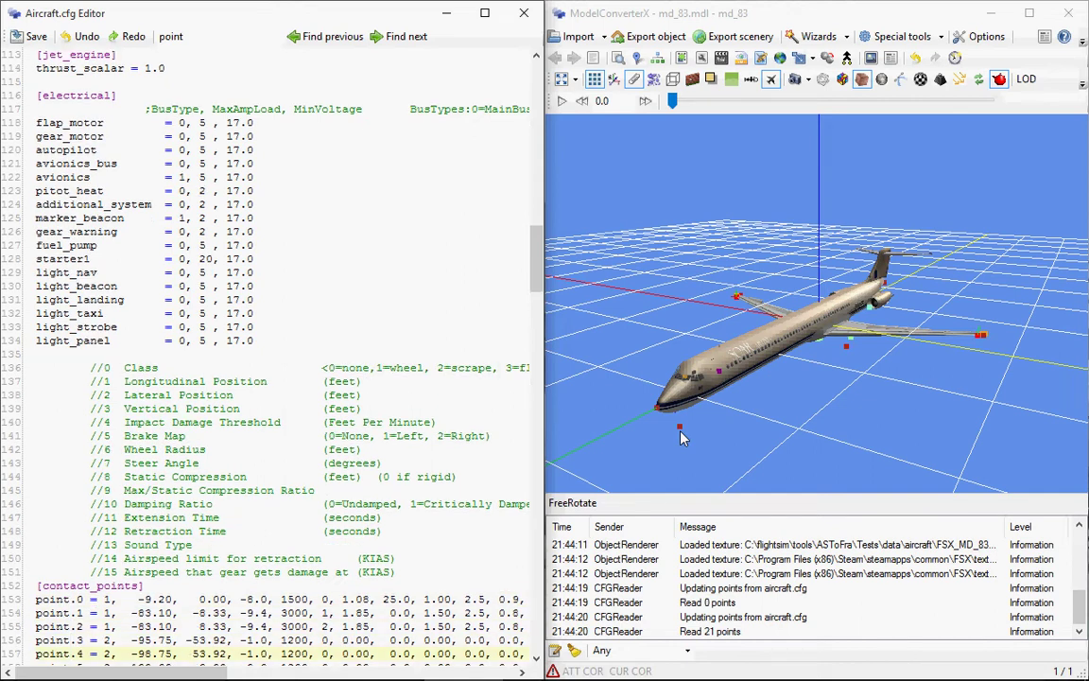
key("Up")
key("Up")
key("Up")
key("Up")
key("Up")
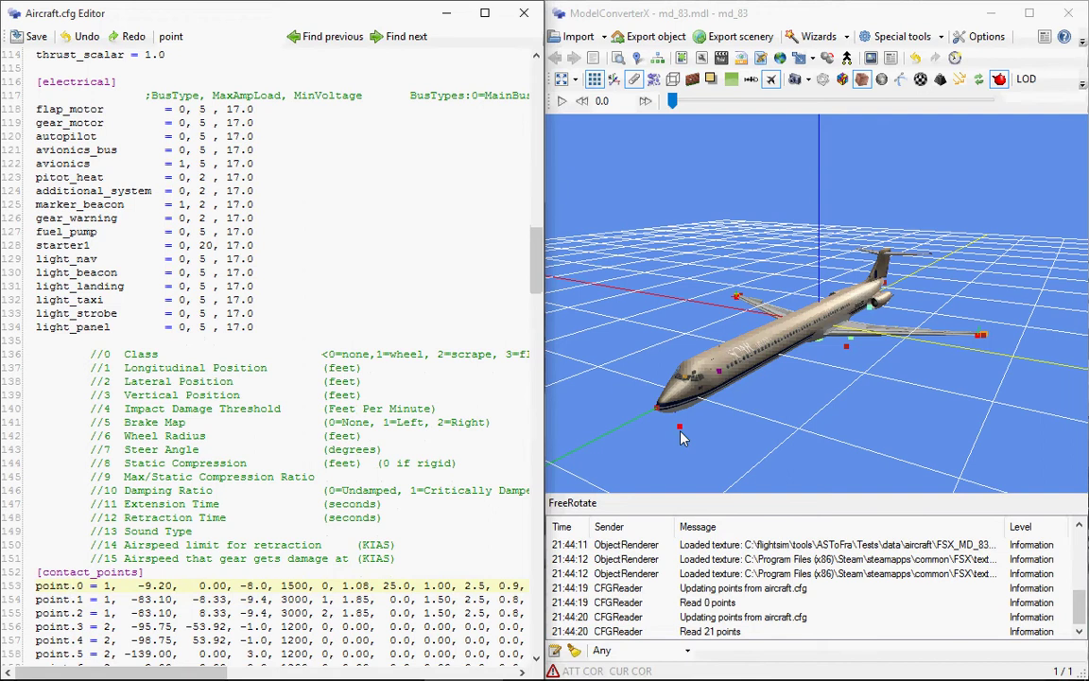
- Try a longitudinal position of -19.20 for contact point.0, then restore it to -9.20
key("Right")
key("Right")
key("Right")
key("Right")
key("Right")
key("Right")
key("Right")
key("Right")
key("Right")
key("Right")
key("Right")
type("1")
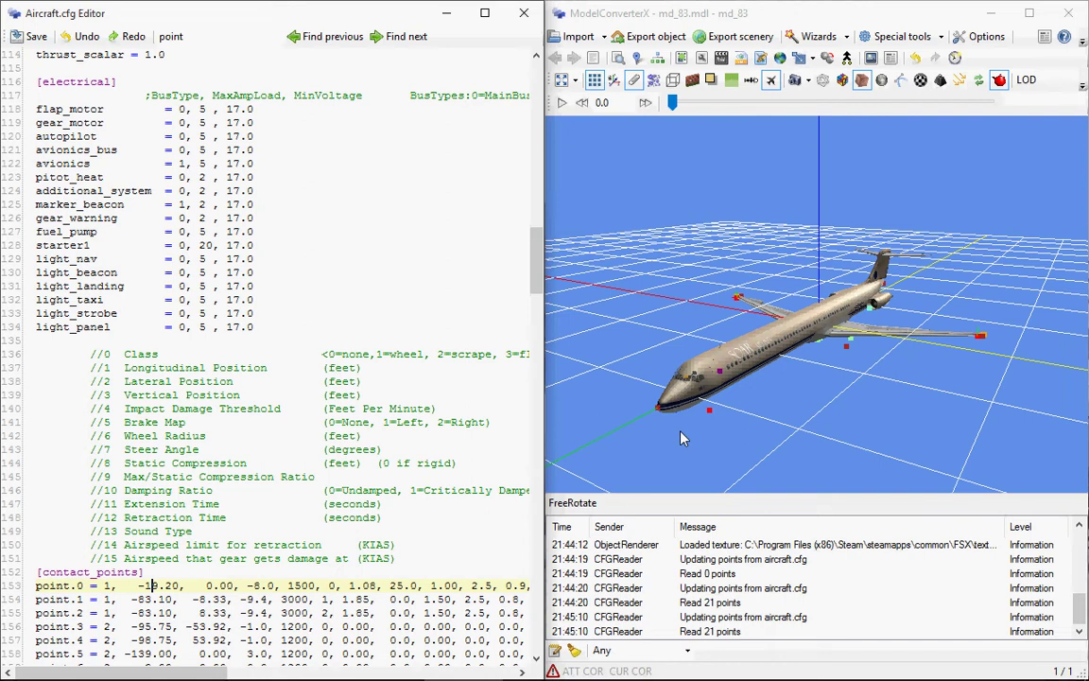
key("BackSpace")
key("Right")
key("Right")
key("Right")
key("Right")
key("Right")
key("Right")
key("Right")
key("Right")
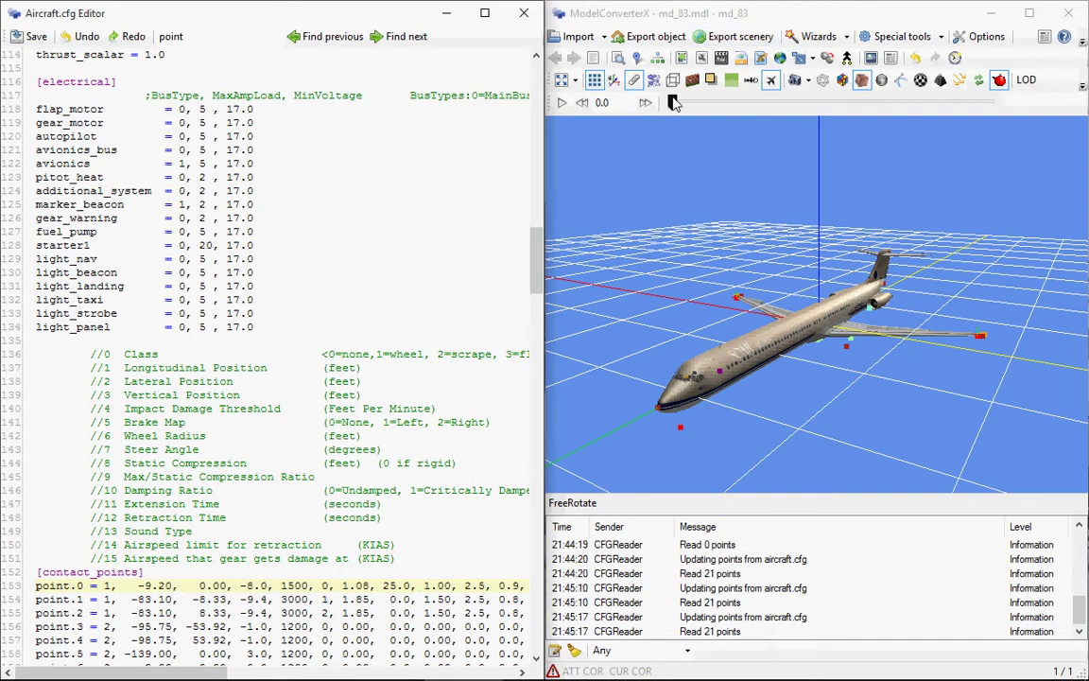
- Advance the model's animation to frame 153 to extend the landing gear
left_click_drag(673, 102, 914, 111)
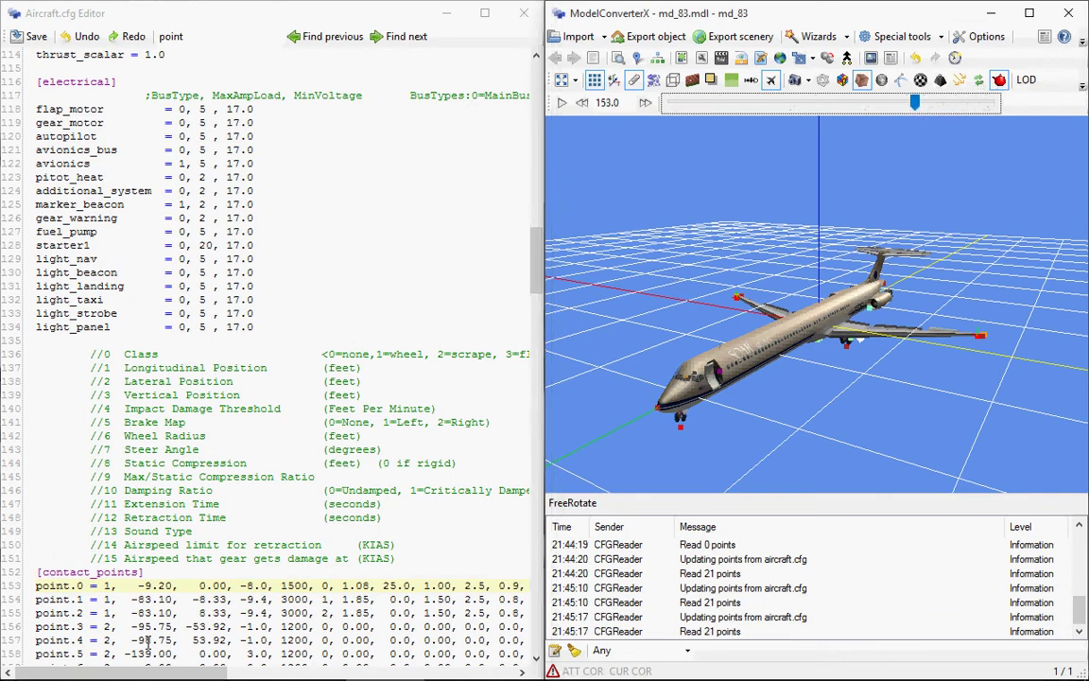
- Try a longitudinal position of -10.20 for contact point.0
double_click(144, 585)
type("9")
left_click(145, 585)
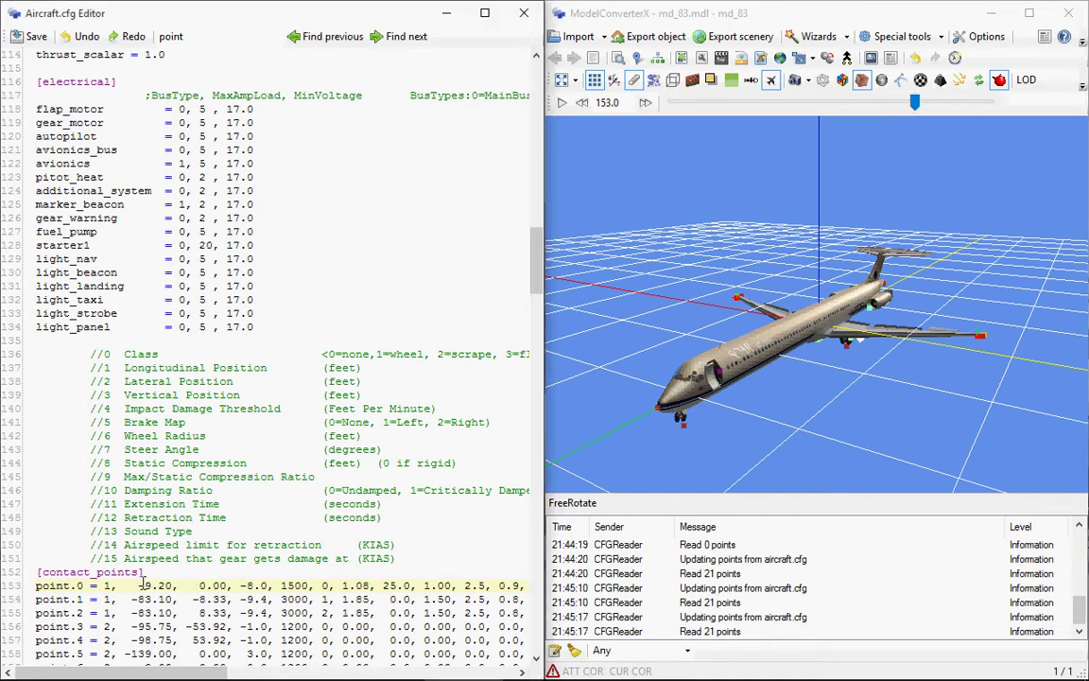
key("Delete")
type("10")
- Try a vertical position of -7.0 for contact point.0, then restore it to -8.0
key("Right")
key("Right")
key("Right")
key("Right")
key("Right")
key("Right")
key("Right")
key("Right")
key("Right")
key("Right")
key("Right")
key("Right")
key("Right")
key("Right")
key("Delete")
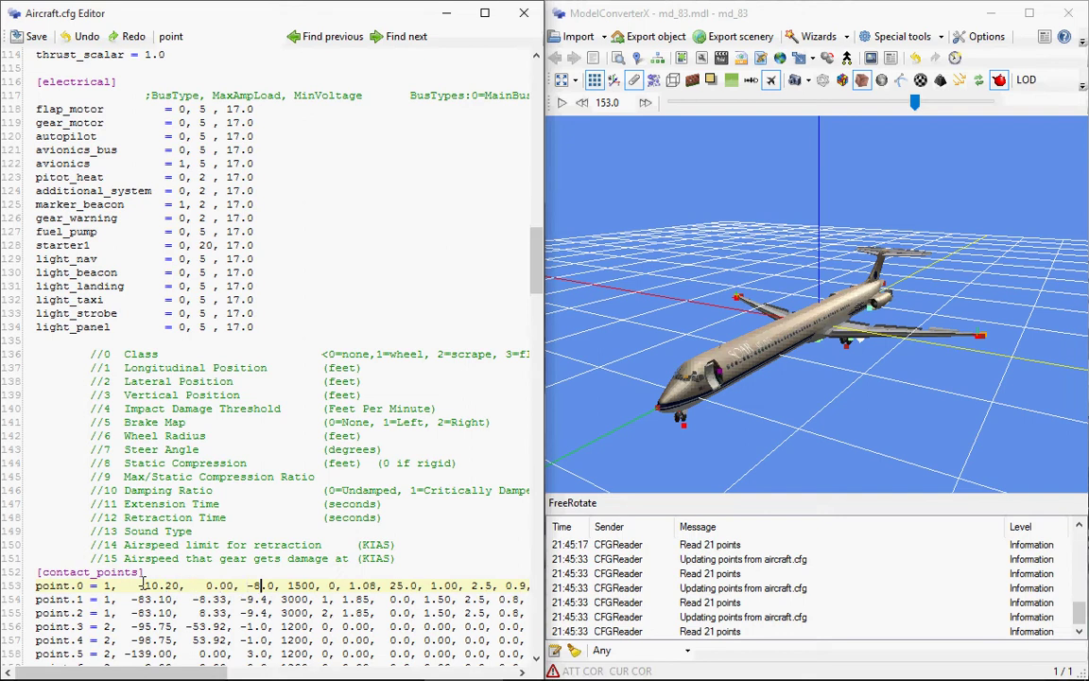
type("7")
key("BackSpace")
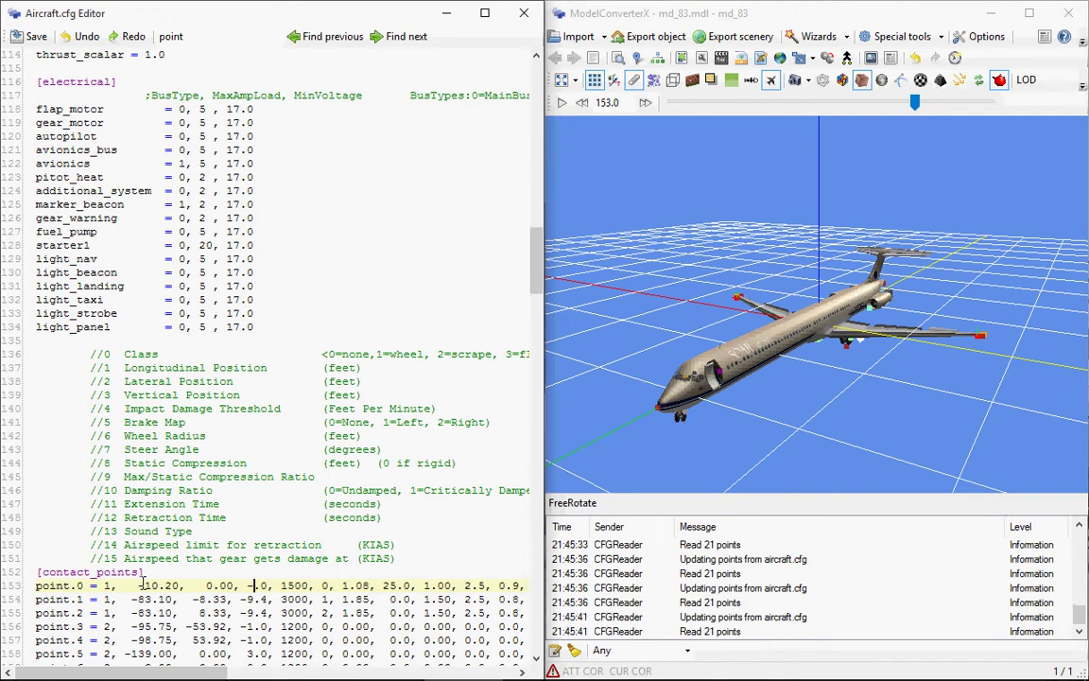
type("8")
- Restore the longitudinal position of contact point.0 to -9.20
left_click(142, 585)
key("Delete")
key("Delete")
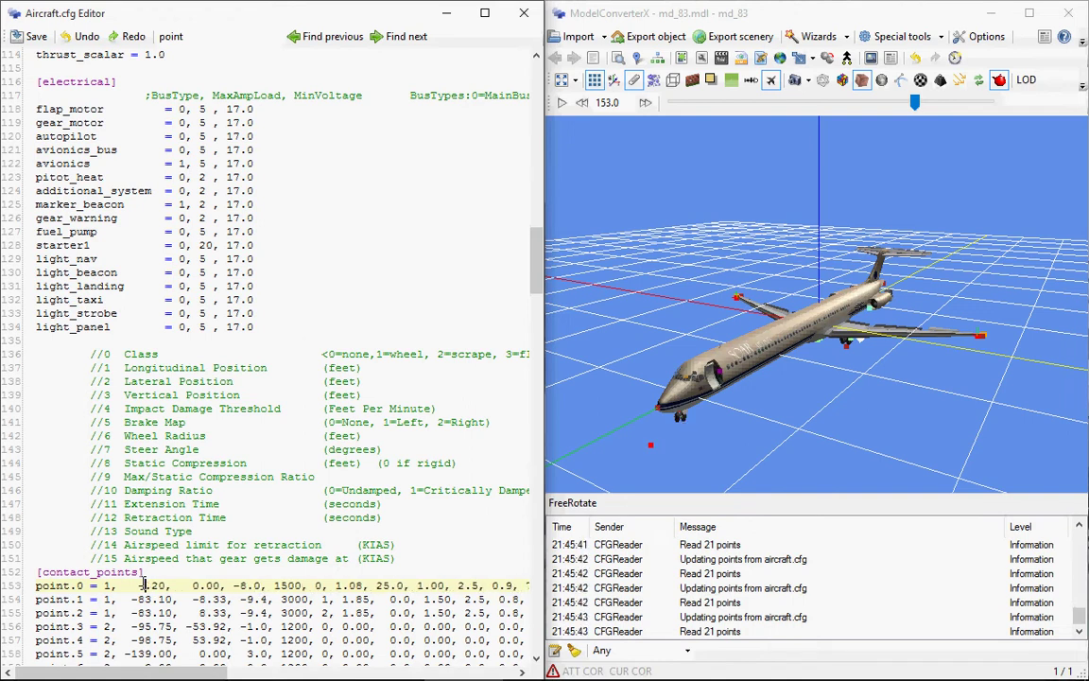
type("9")
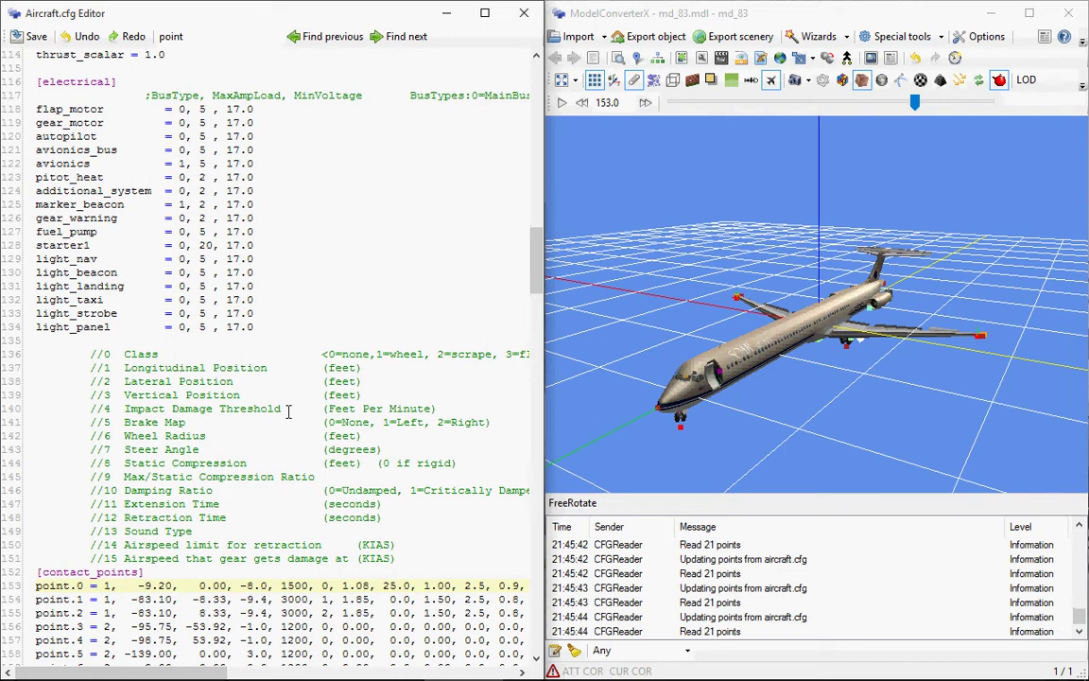
- Search the configuration for "exit" to reach the exits section
left_click(220, 32)
double_click(219, 31)
type("exit")
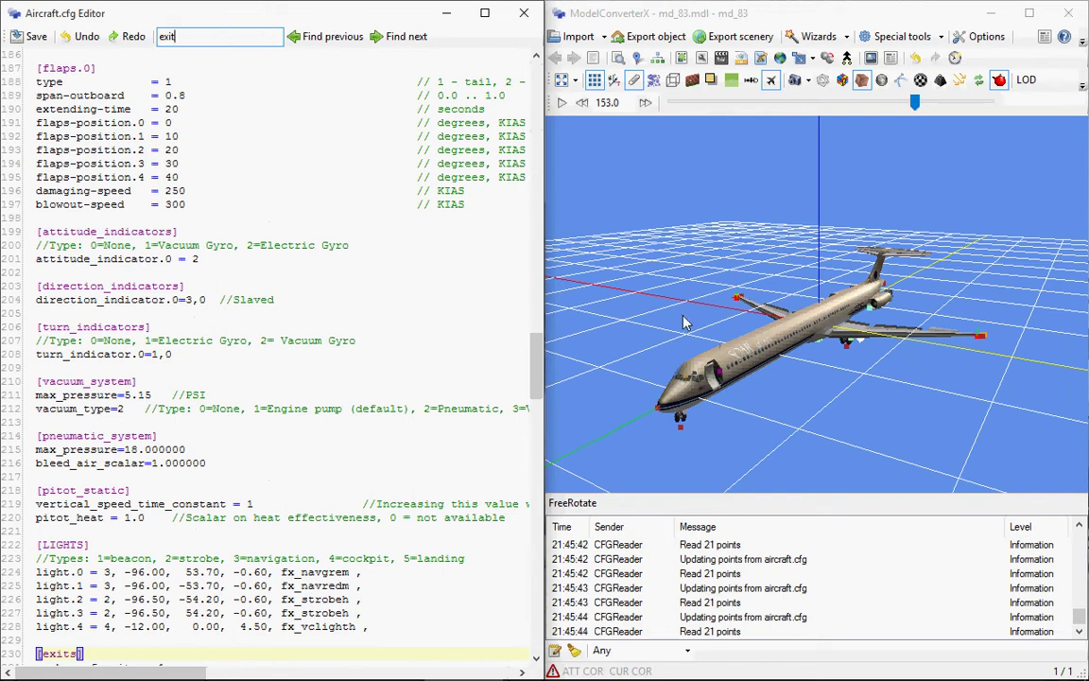
- Switch the model's camera to the Left view and enlarge the aircraft
left_click(580, 83)
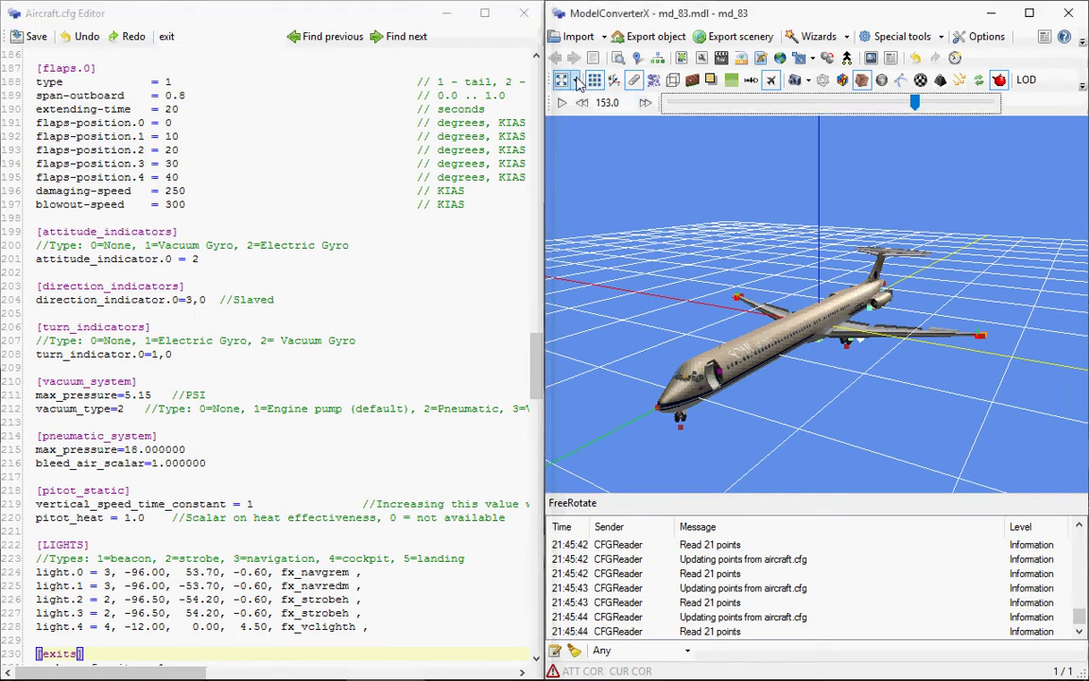
left_click(579, 82)
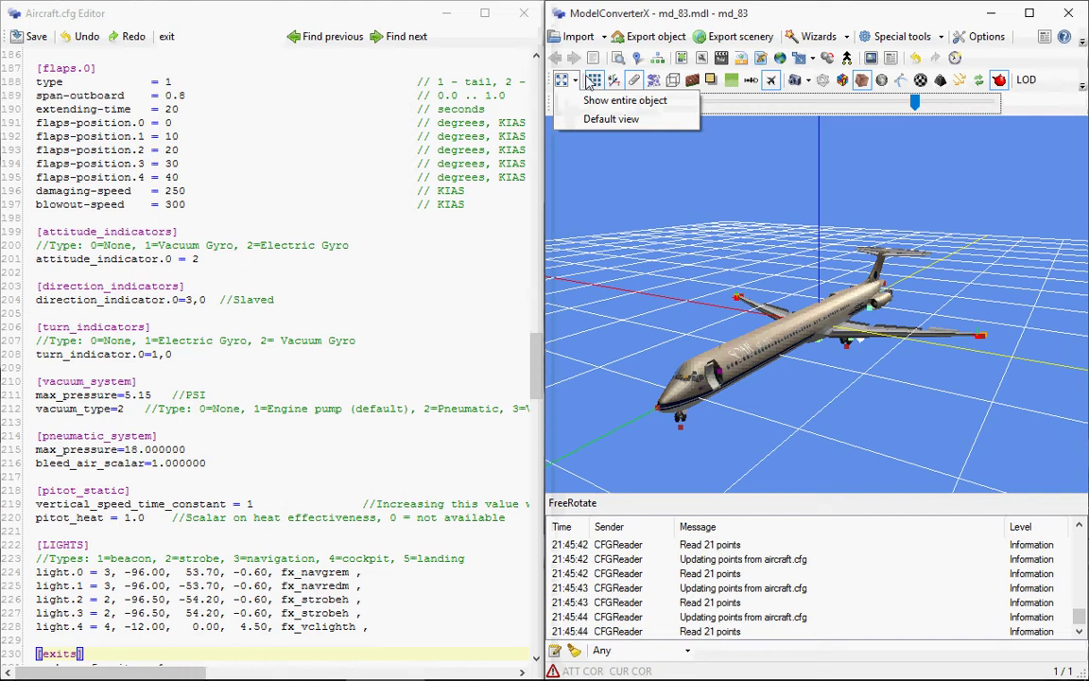
left_click(810, 83)
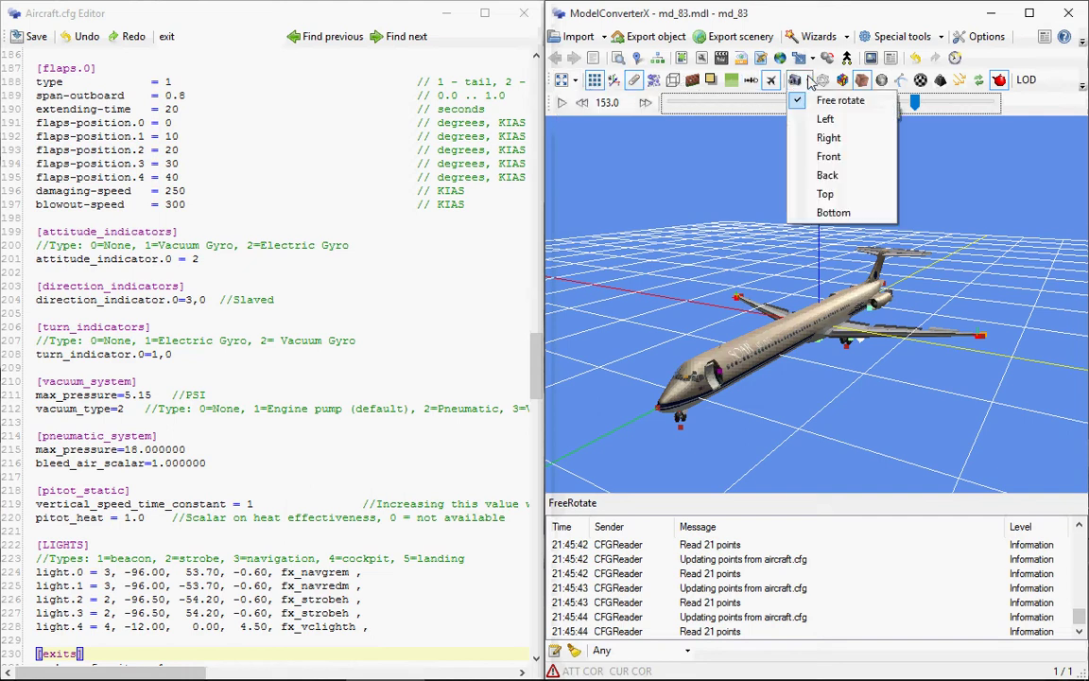
left_click(815, 117)
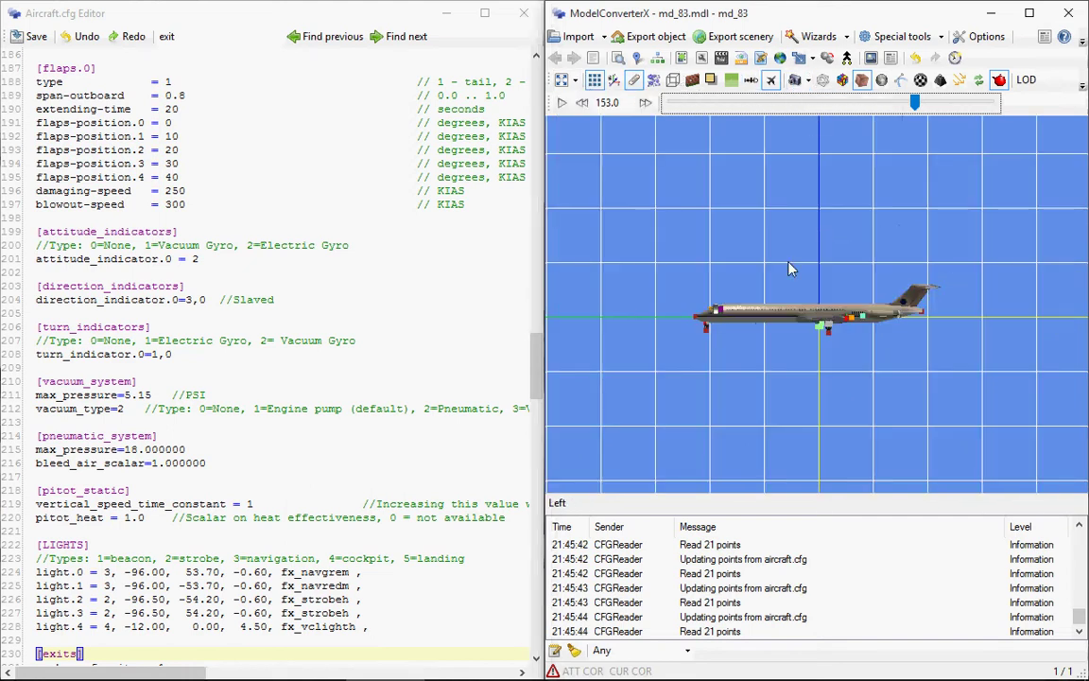
scroll(791, 300, "up", 3)
scroll(791, 300, "up", 2)
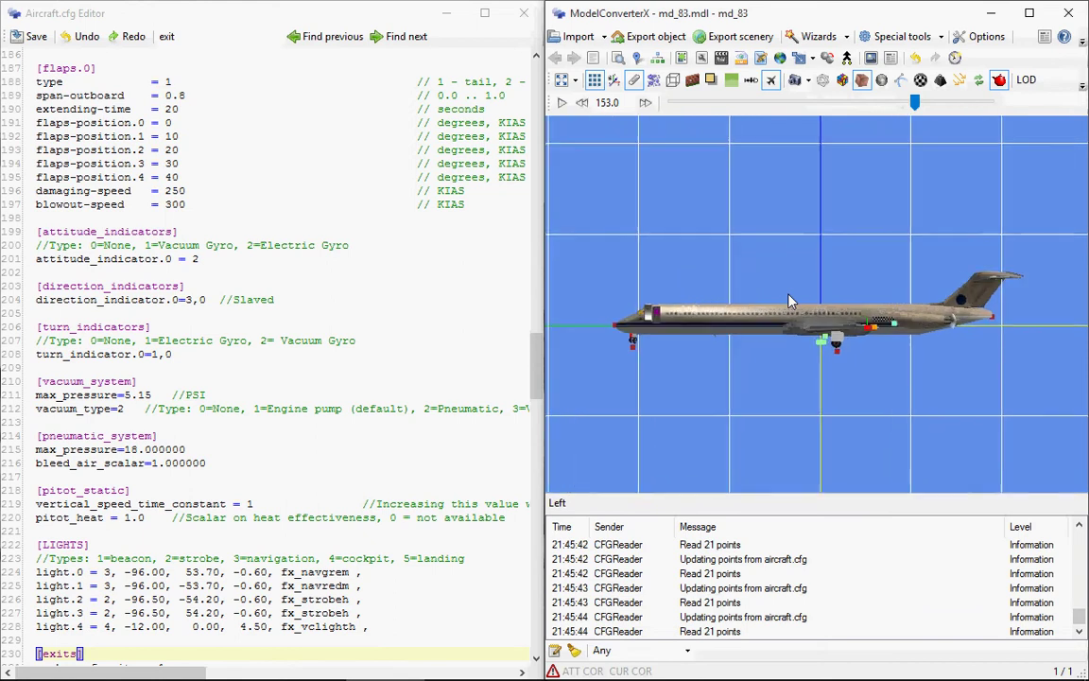
- Move to the exit.0 entry in the exits section to examine its highlighted marker on the aircraft
left_click(115, 649)
key("Down")
key("Down")
key("Down")
key("Down")
key("Up")
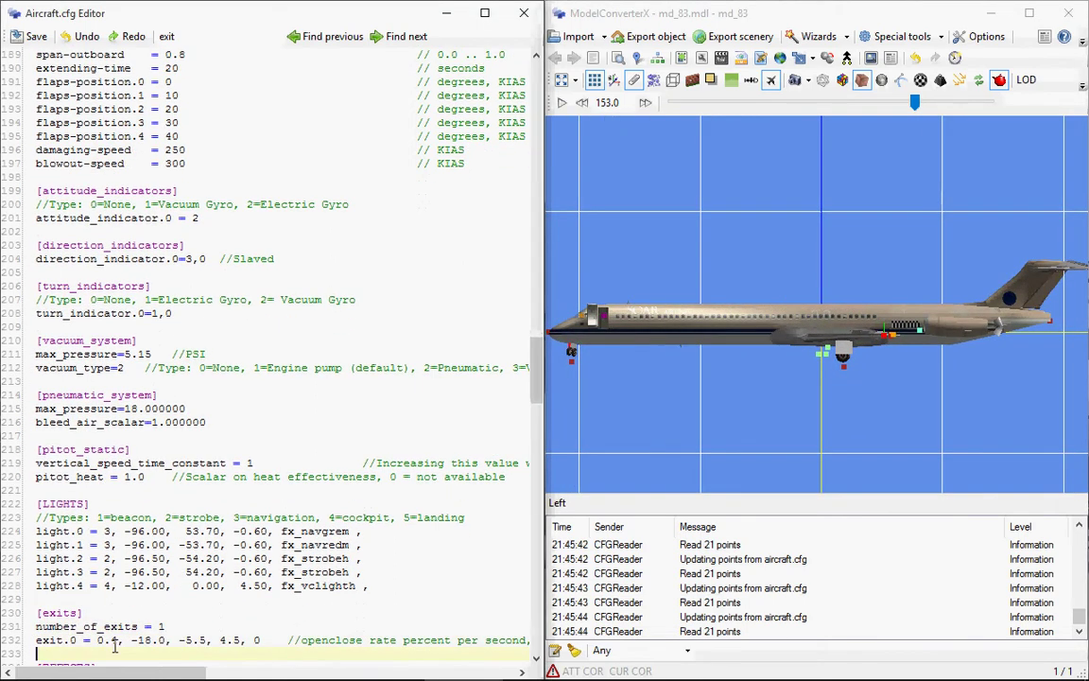
key("Up")
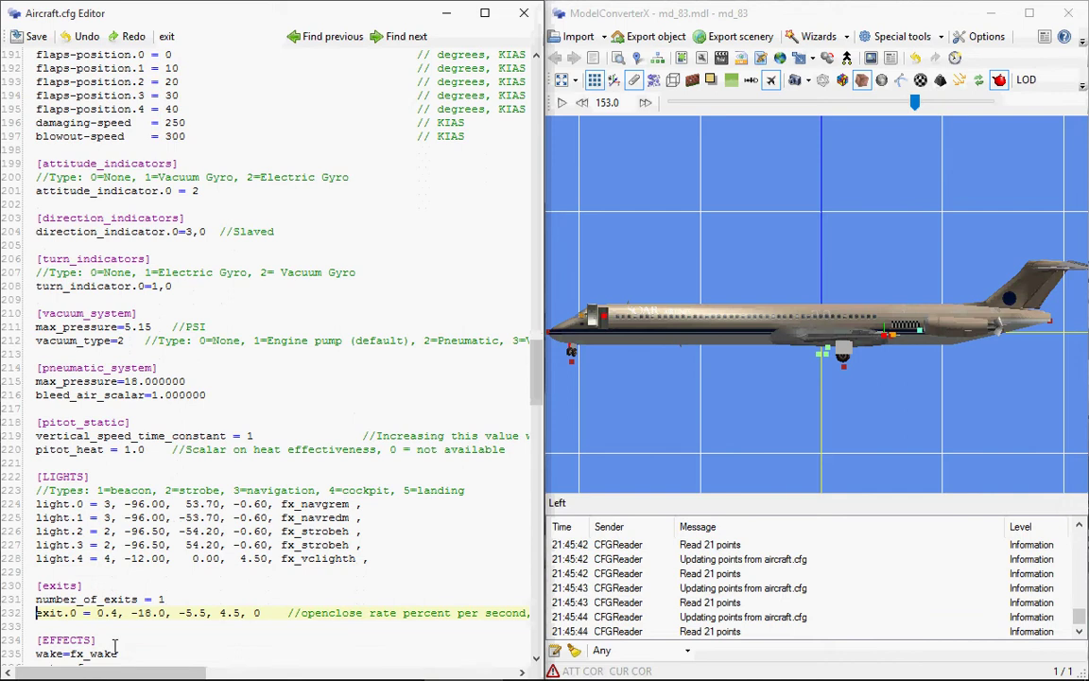
- Set number_of_exits to 2 and add the line "exit.1 = 0.4, -30.0, -5.5, 4.5, 1" below exit.0
left_click(175, 601)
key("Down")
key("End")
key("Return")
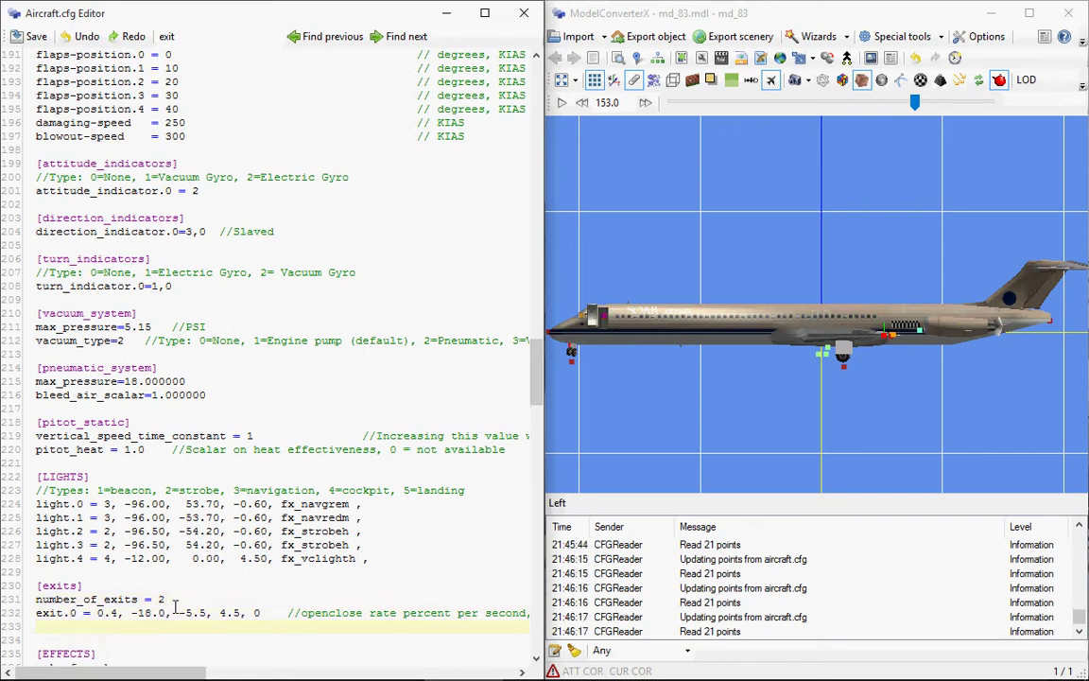
type("exit.1")
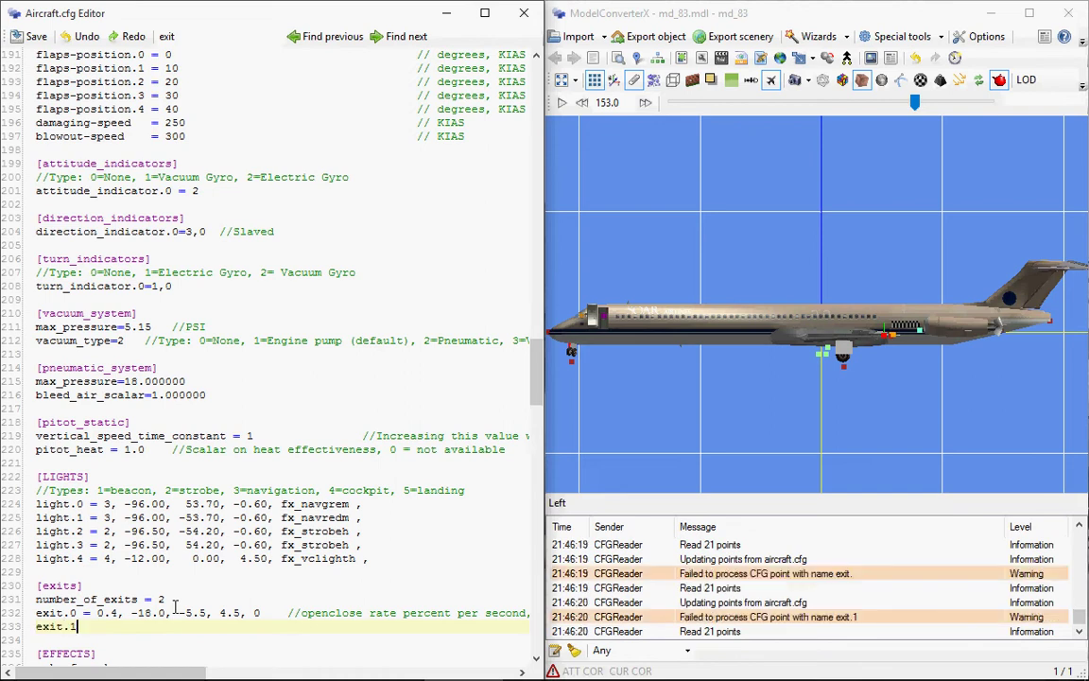
type(" = 0.4, -30.0")
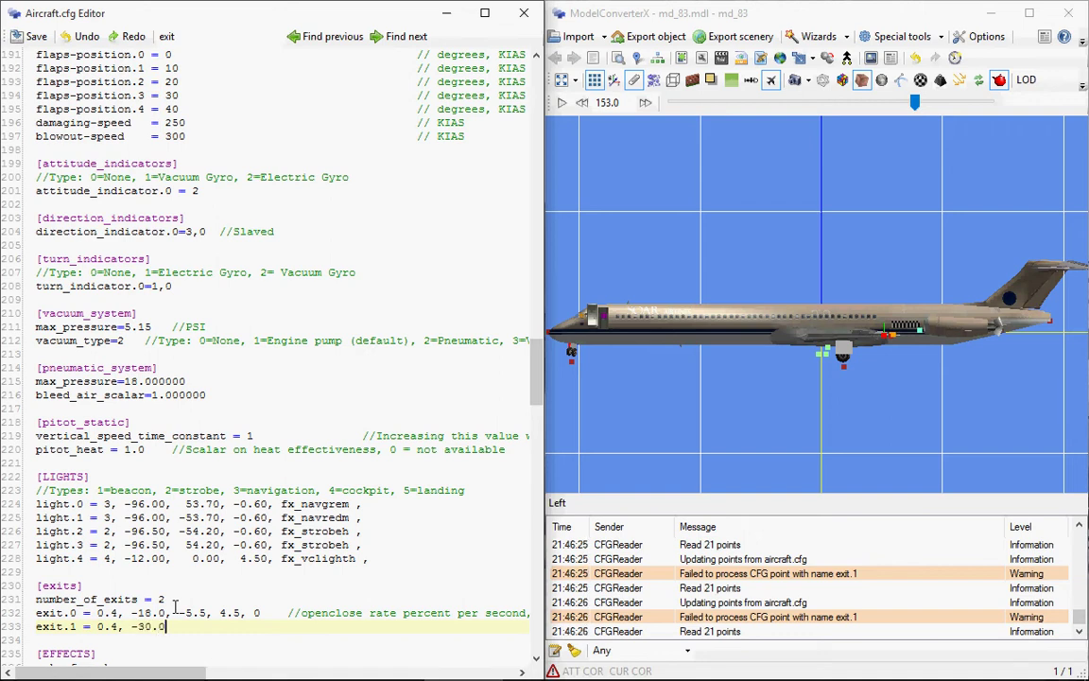
type(", -5.5, 4.5, ")
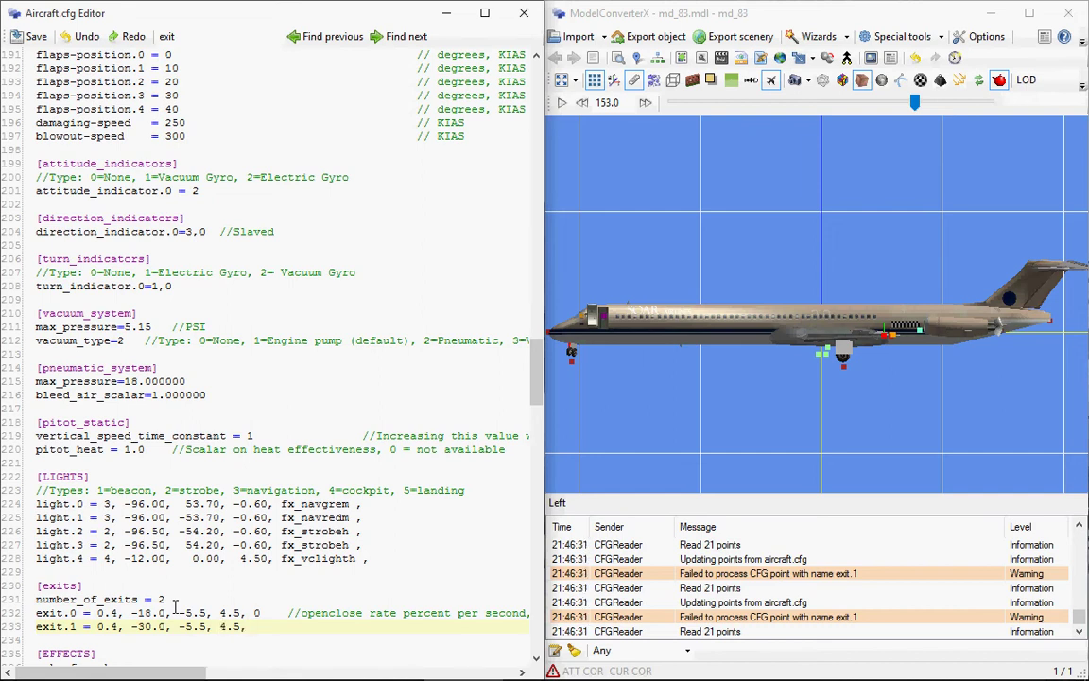
type("1")
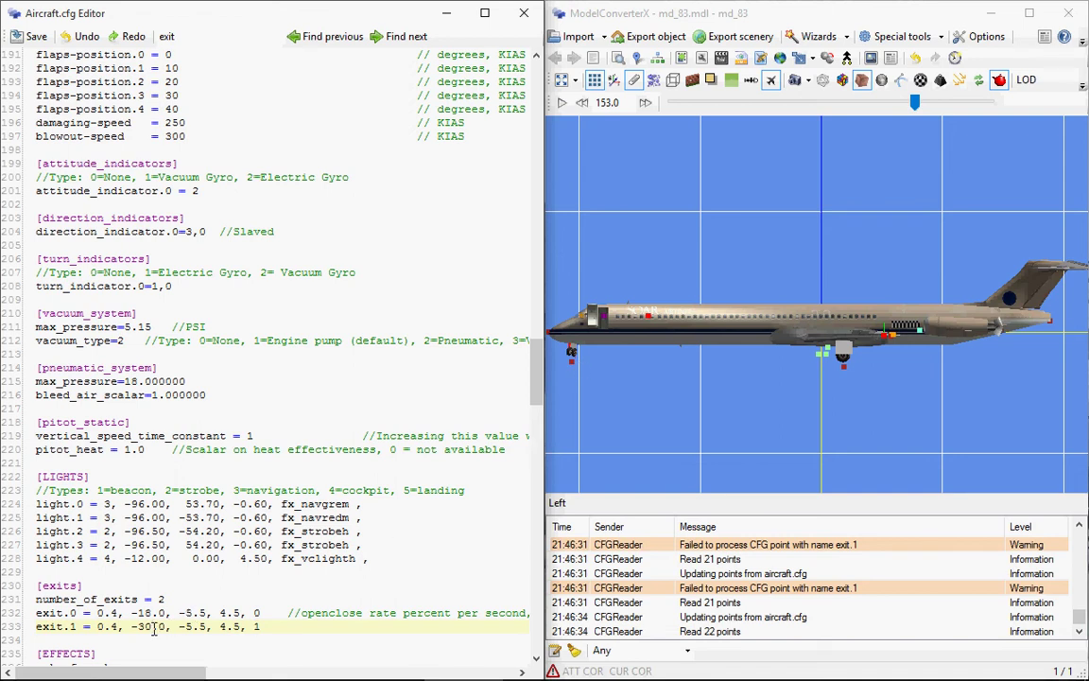
- Set the longitudinal position of exit.1 to -70.0
left_click(151, 626)
key("BackSpace")
type("7")
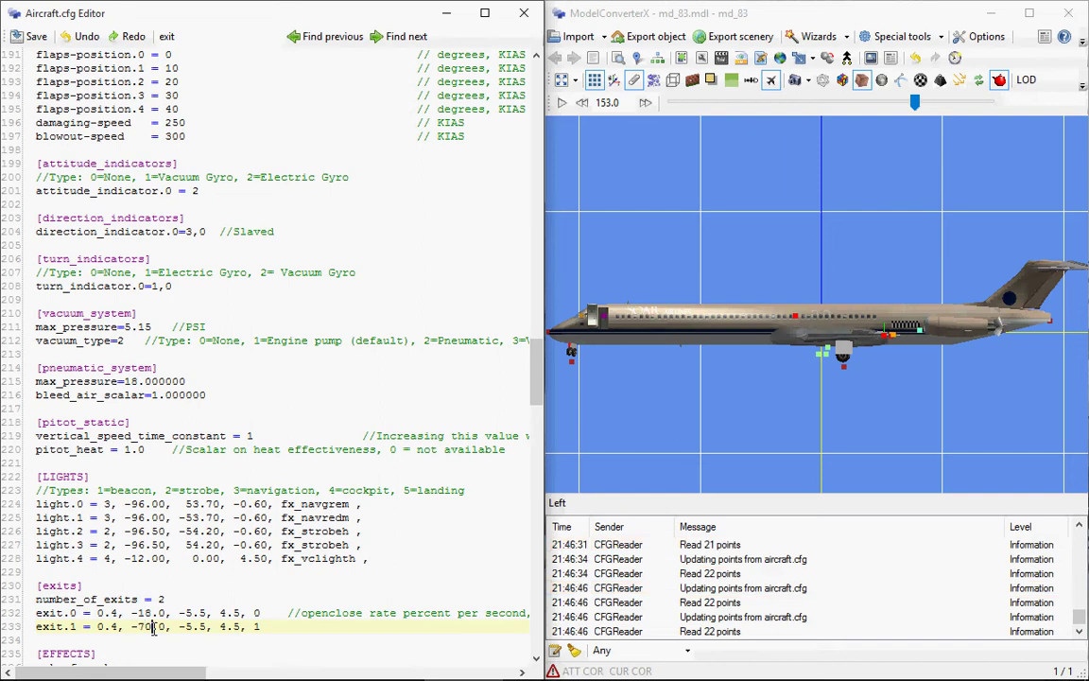
- Set the longitudinal position of exit.1 to -77.0, trying other values for alignment with the aircraft's exit
key("Delete")
type("6")
key("BackSpace")
type("8")
key("BackSpace")
type("7")
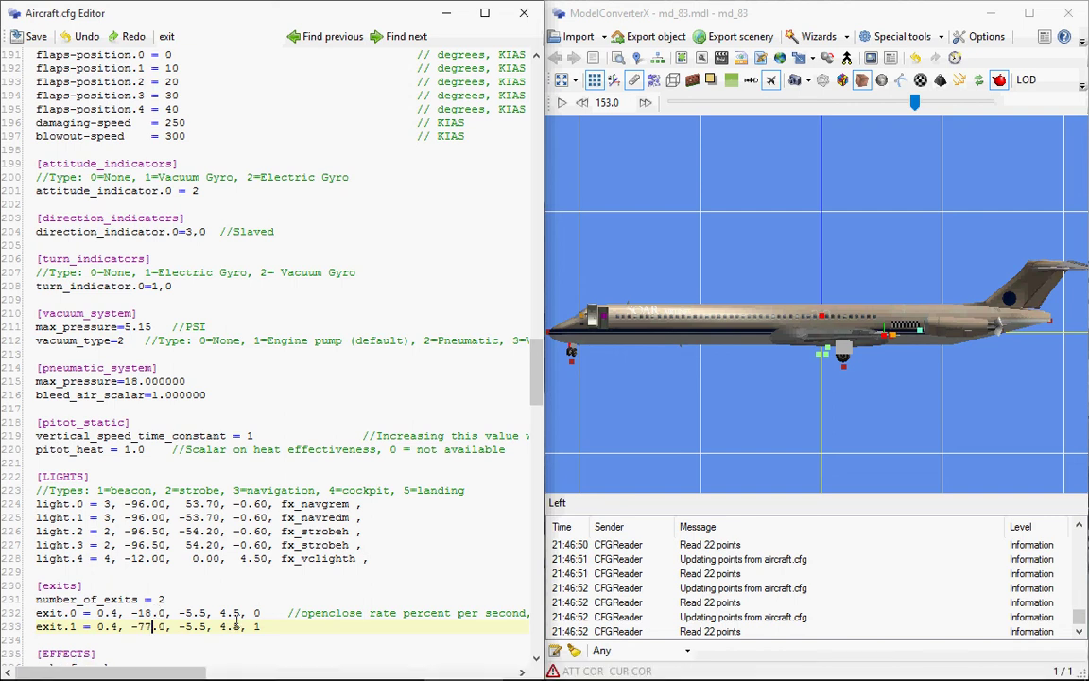
- Examine the exit type codes in the comment at the end of the exit.0 line
left_click_drag(191, 672, 283, 655)
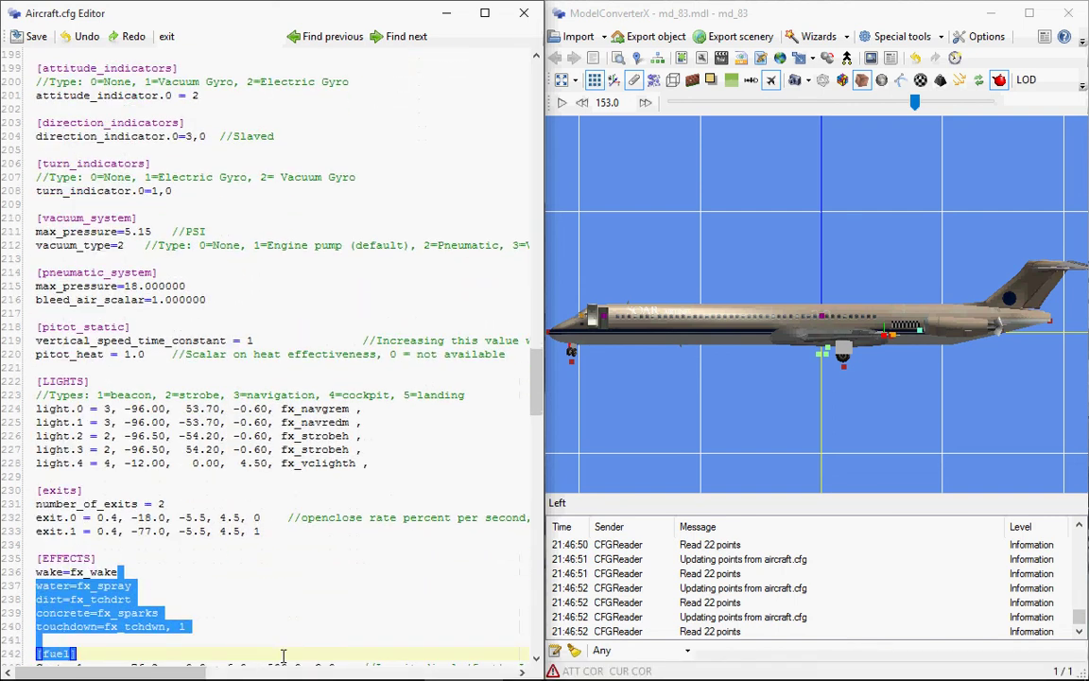
left_click(367, 527)
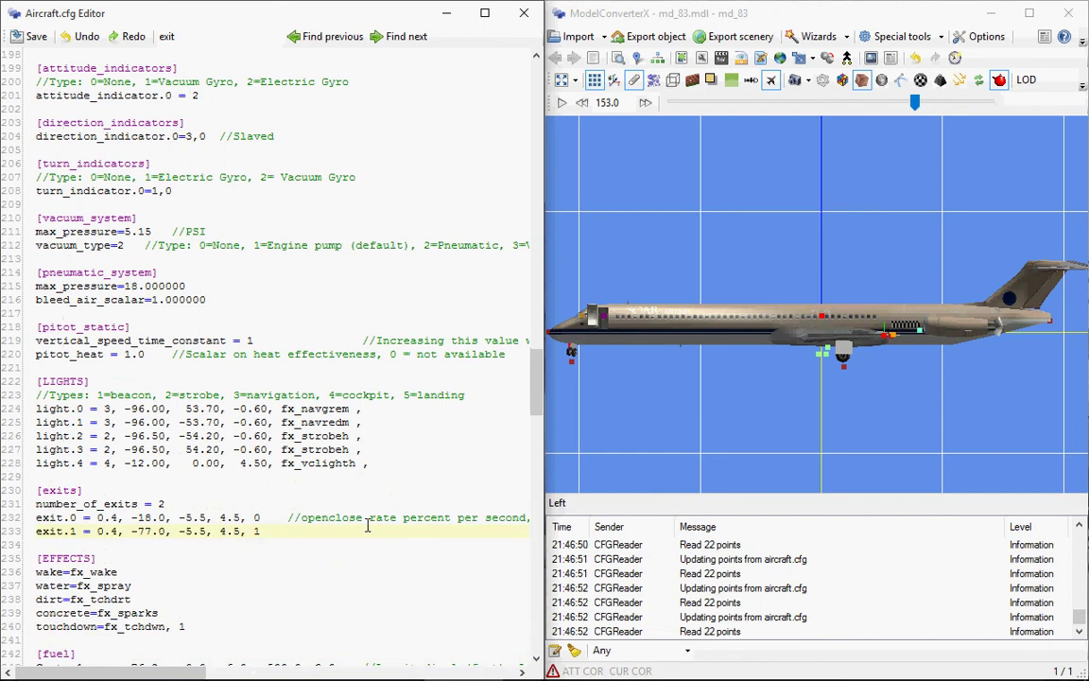
key("Up")
key("End")
key("Left")
key("Left")
key("Left")
key("Left")
key("Left")
key("Left")
key("Left")
key("Left")
key("Left")
key("Left")
key("Left")
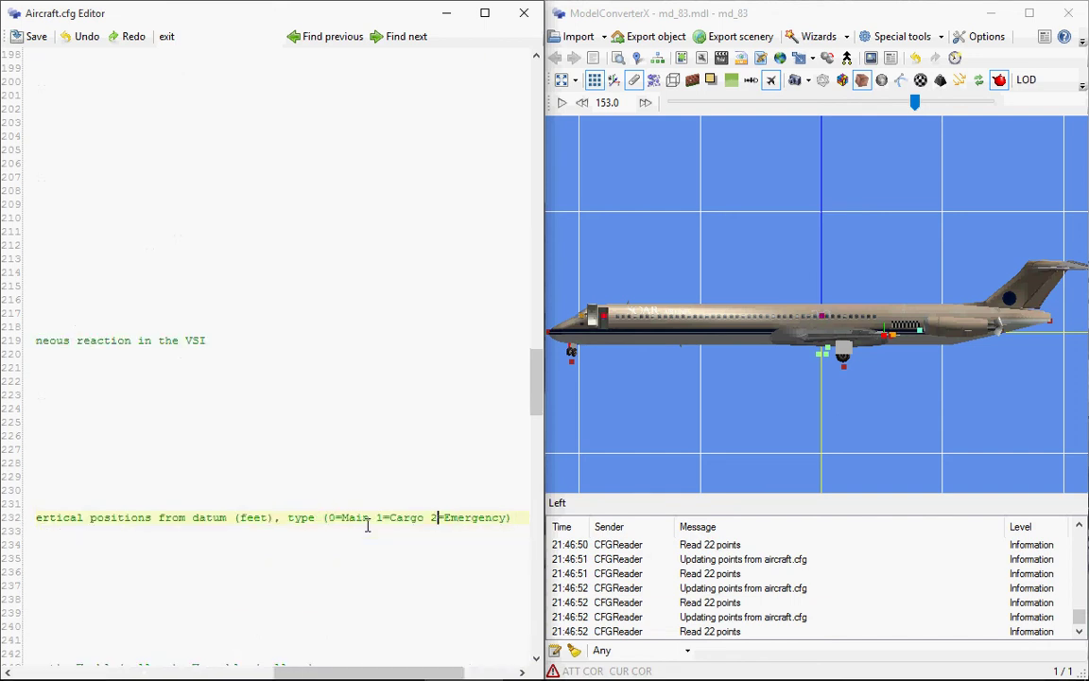
- Set the type of exit.1 to 2 for an emergency exit and return to the start of its line
key("Down")
key("Delete")
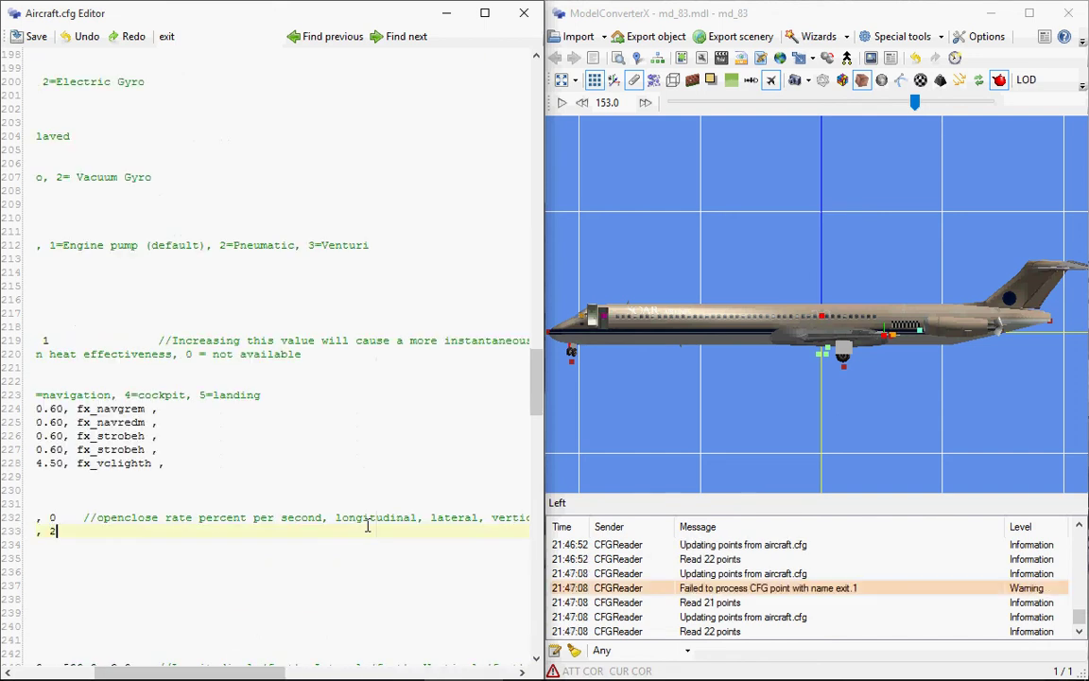
type("2")
key("Home")
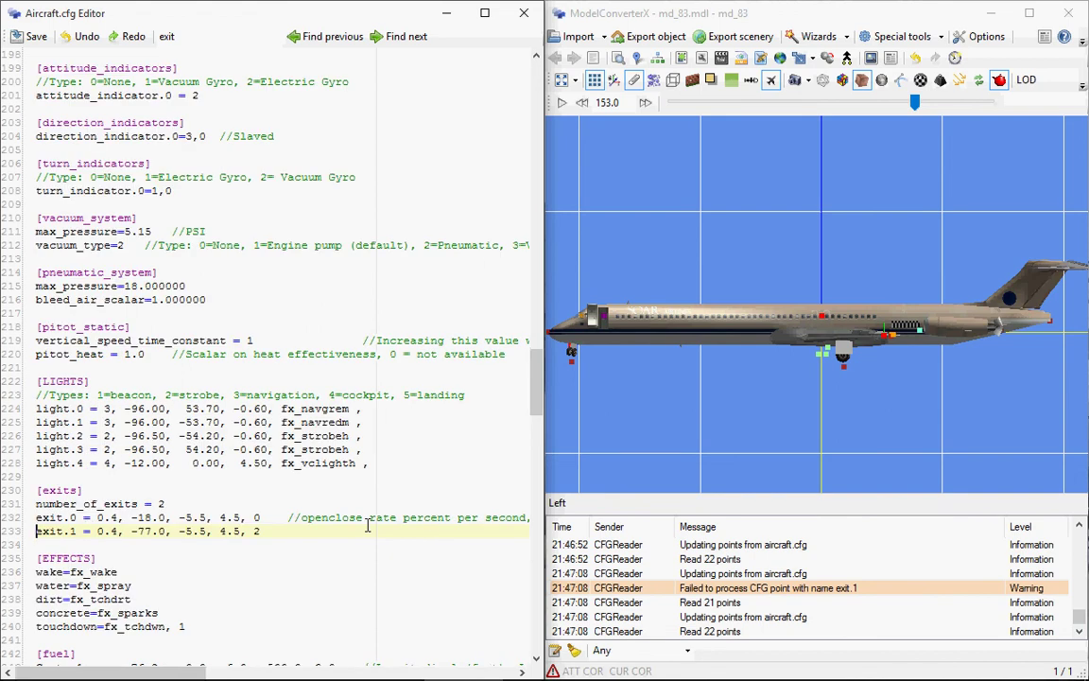